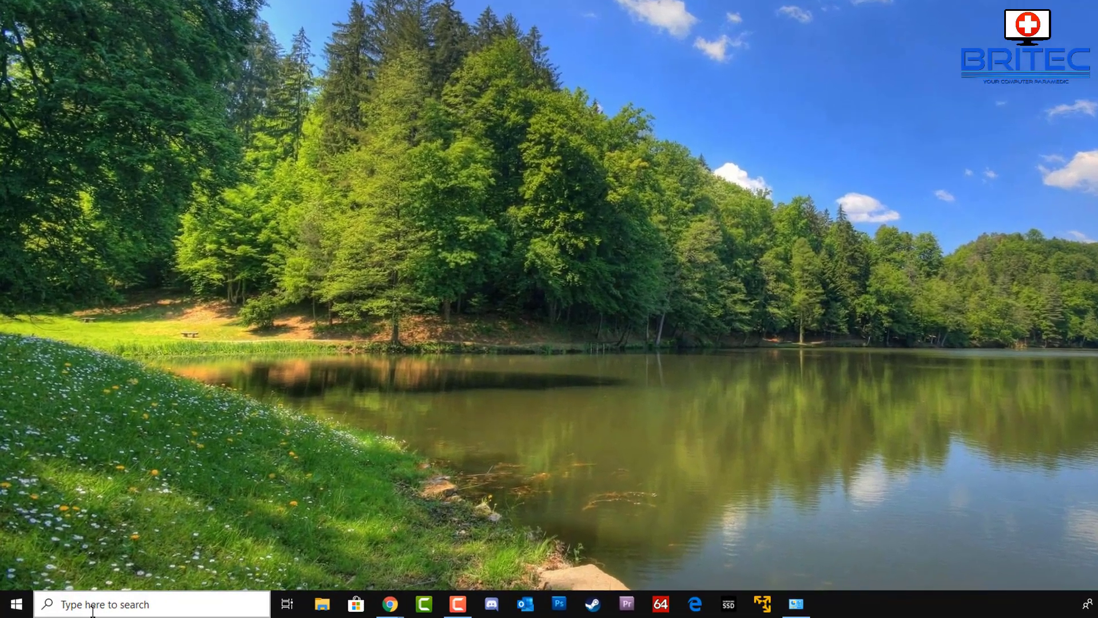
Step: Search for 'recovery' and open the Recovery options page in Settings
left_click(73, 607)
type("re")
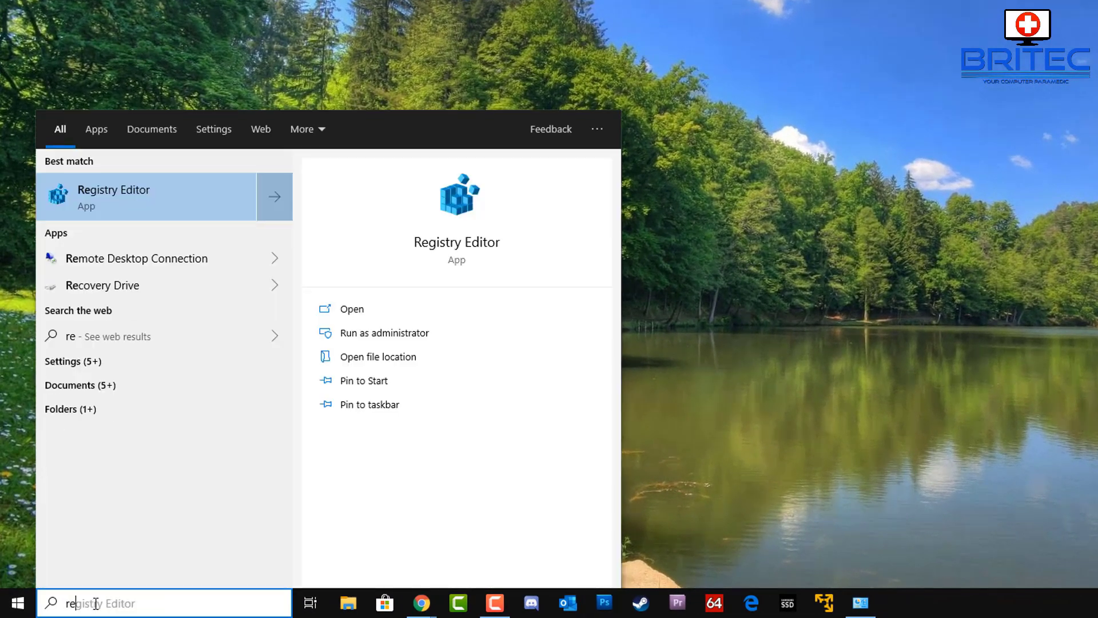
type("covery")
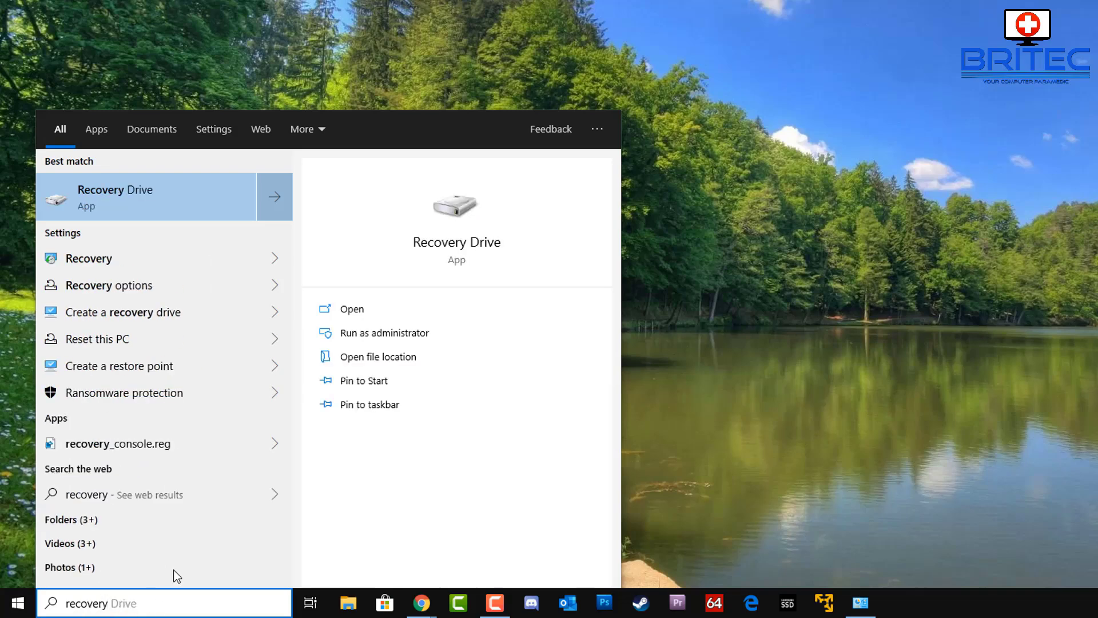
left_click(116, 287)
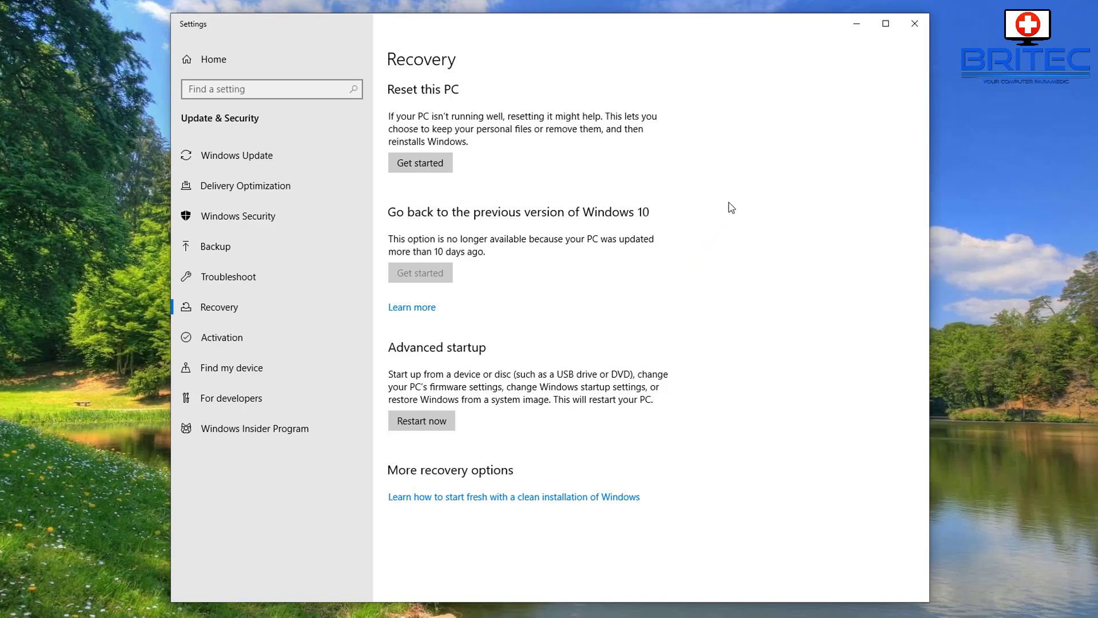
Step: Reopen Settings from Start and show the Update & Security update history, briefly checking Recovery
left_click(915, 23)
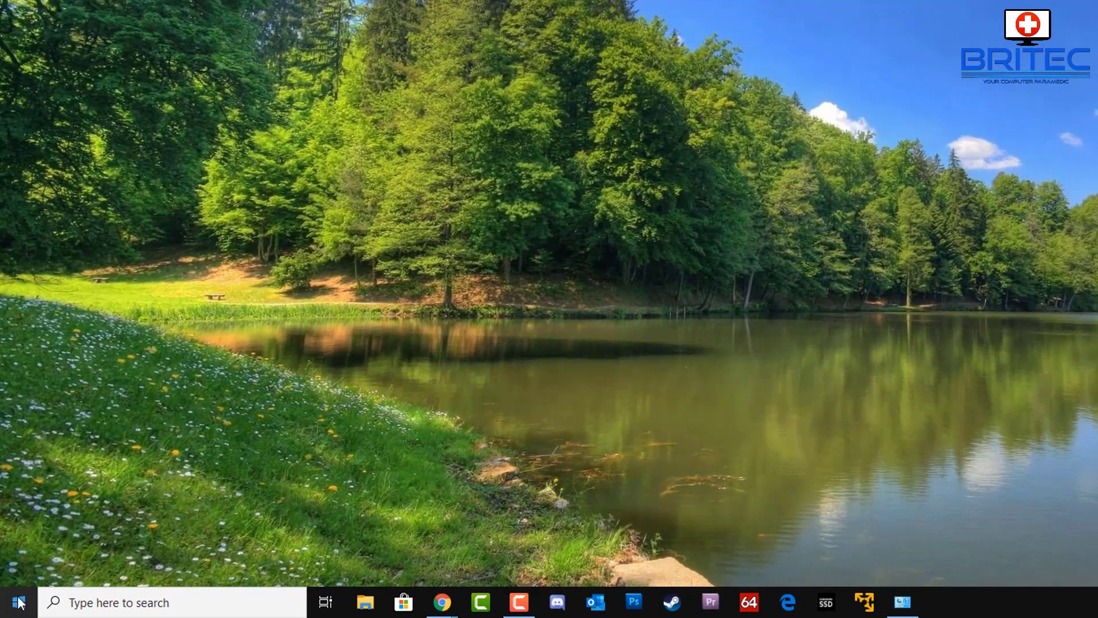
left_click(19, 602)
left_click(16, 535)
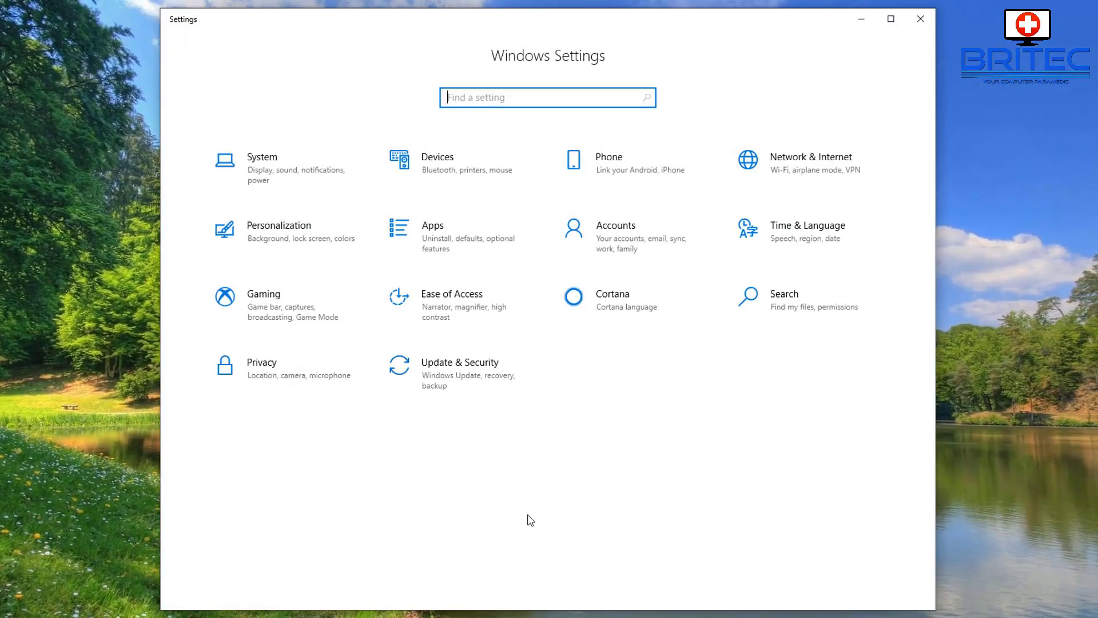
left_click(463, 377)
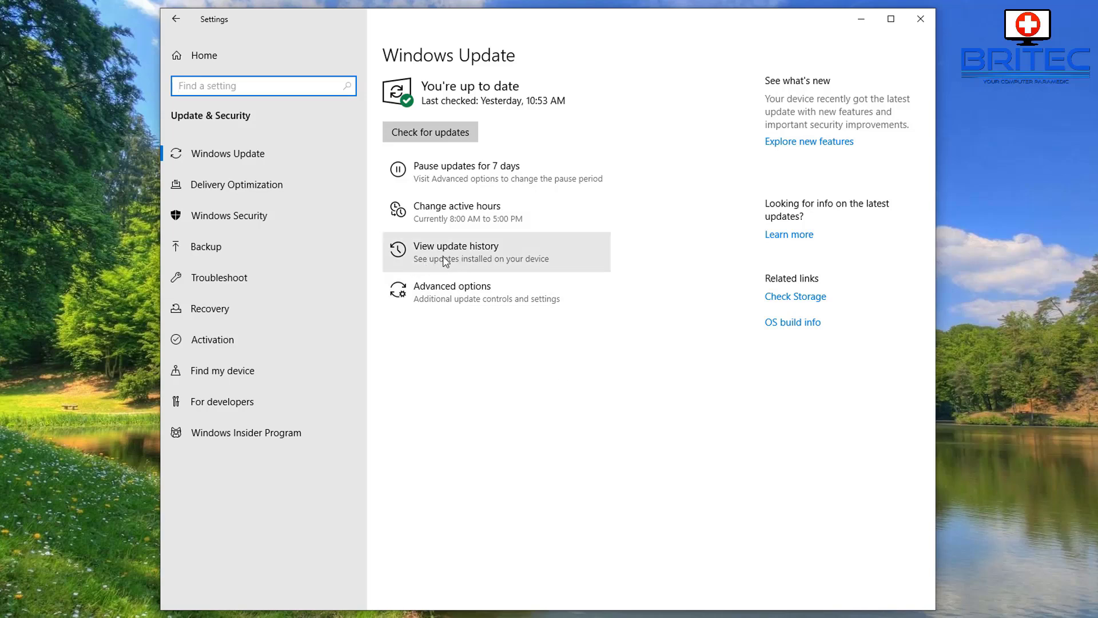
left_click(481, 259)
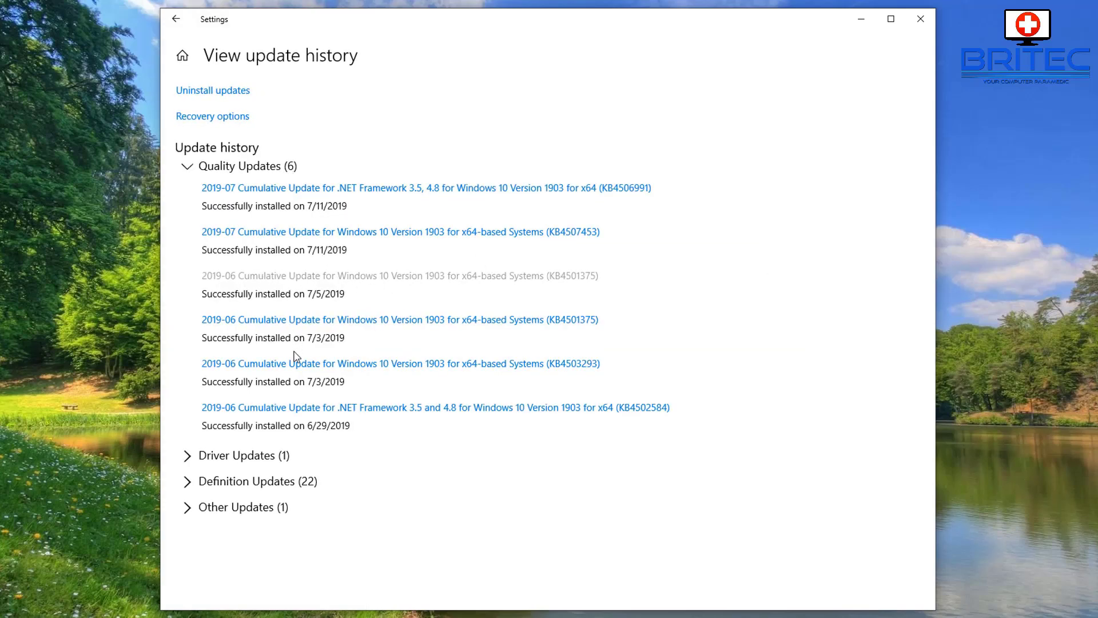
left_click(247, 120)
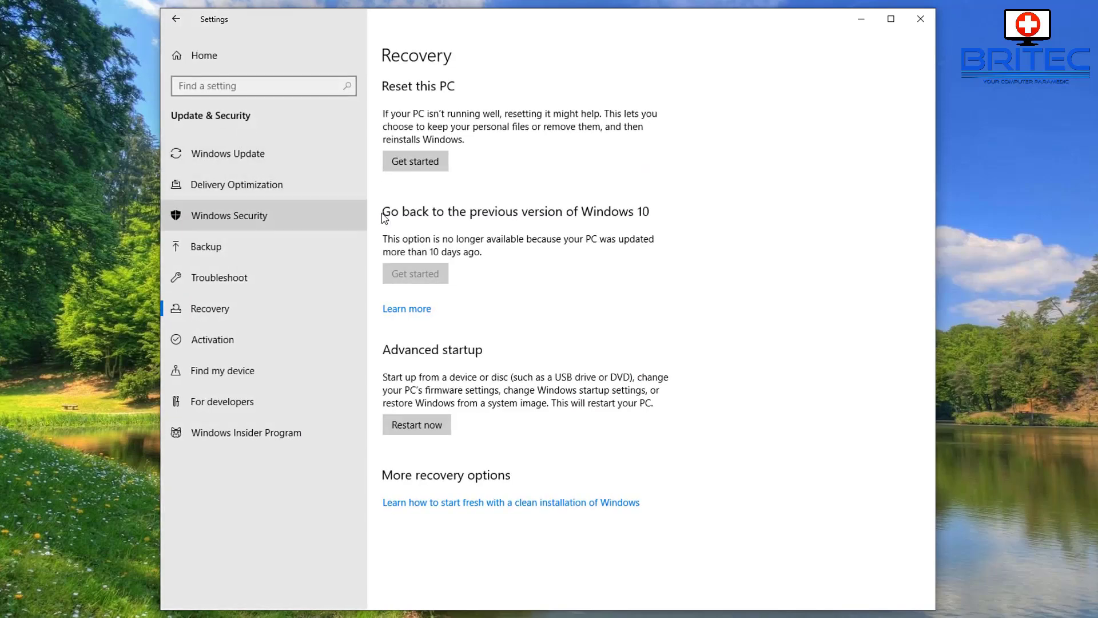
left_click(174, 21)
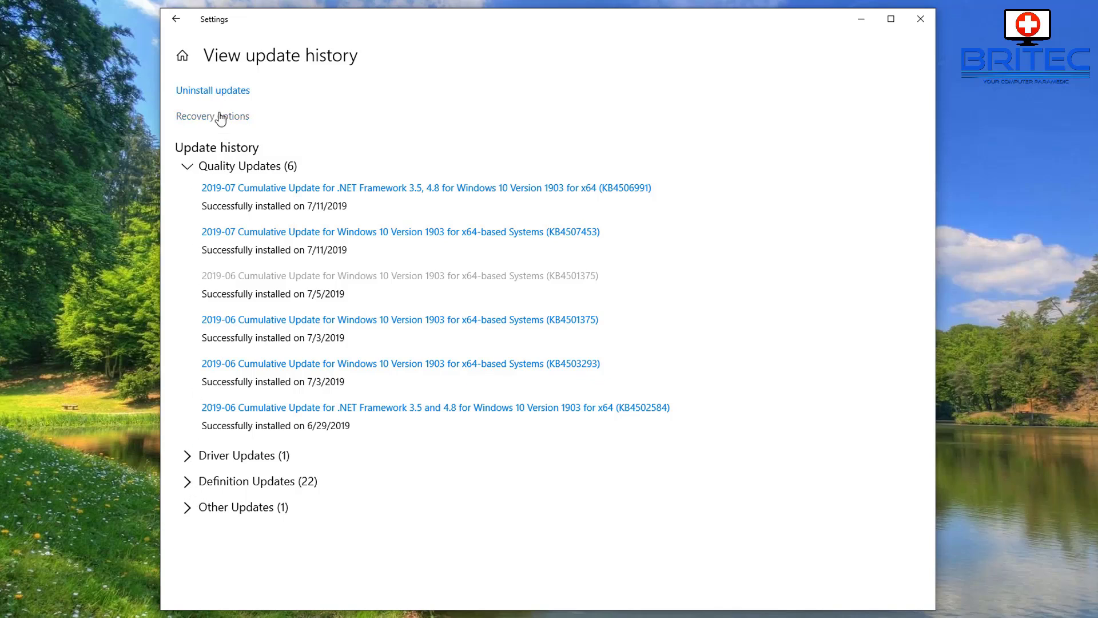
left_click(217, 91)
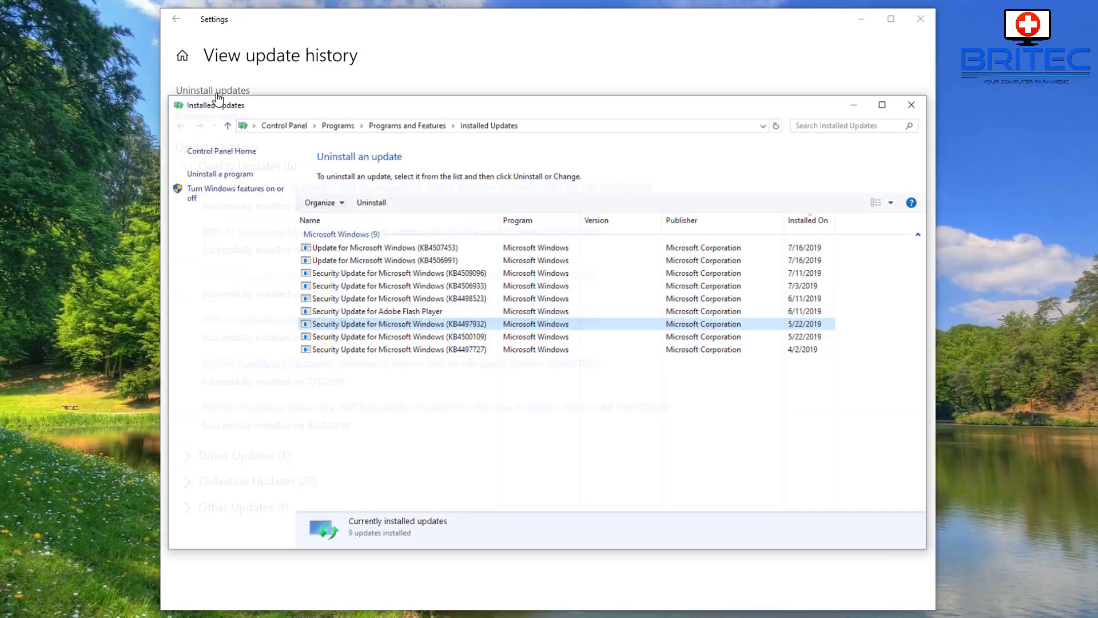
left_click_drag(542, 104, 543, 105)
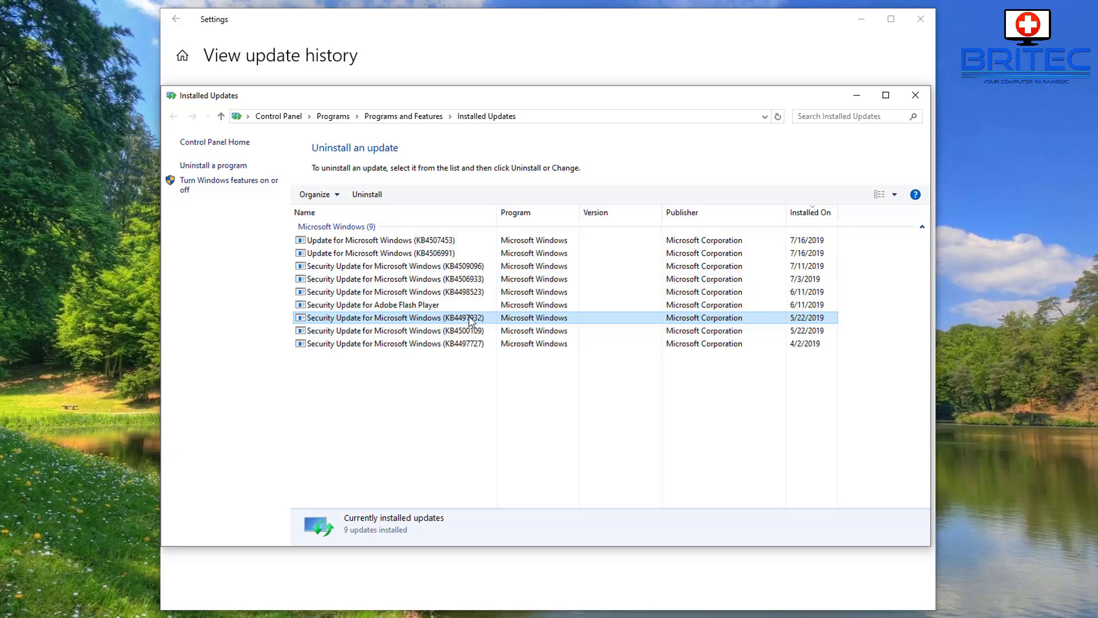
left_click(916, 96)
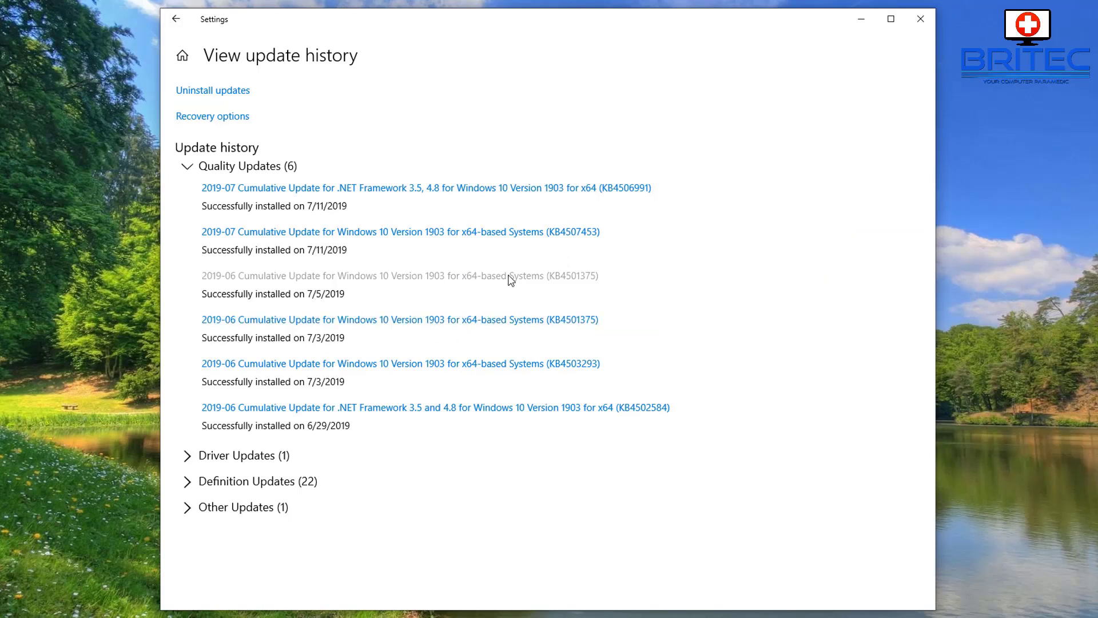
Step: Open the KB4501375 support article and highlight the Windows Sandbox known issue and its workaround
left_click(481, 324)
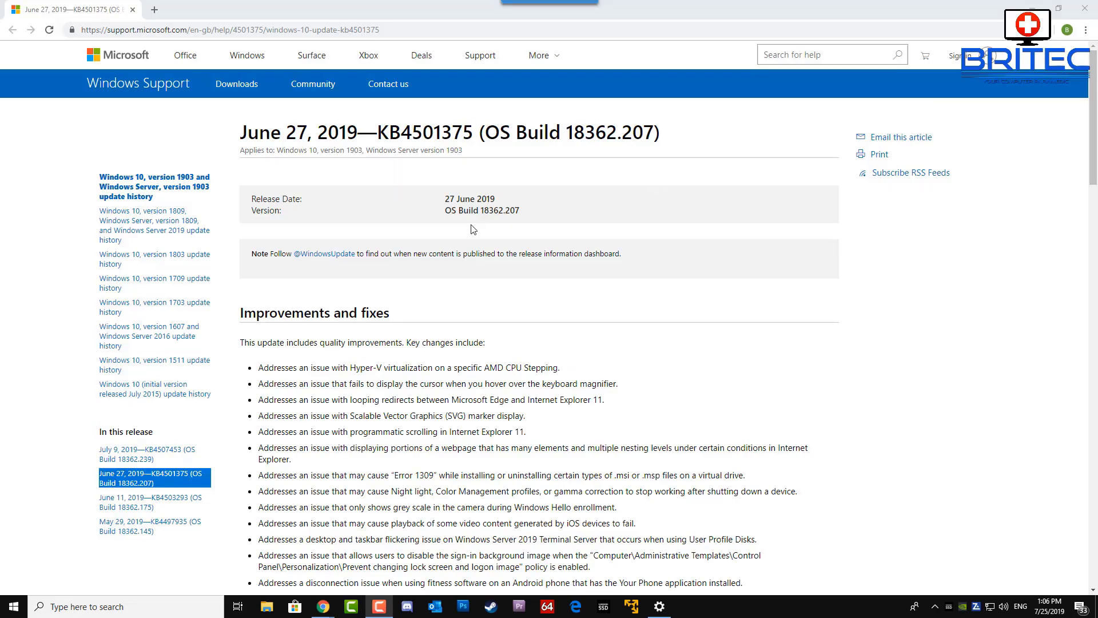
scroll(360, 353, "down", 1)
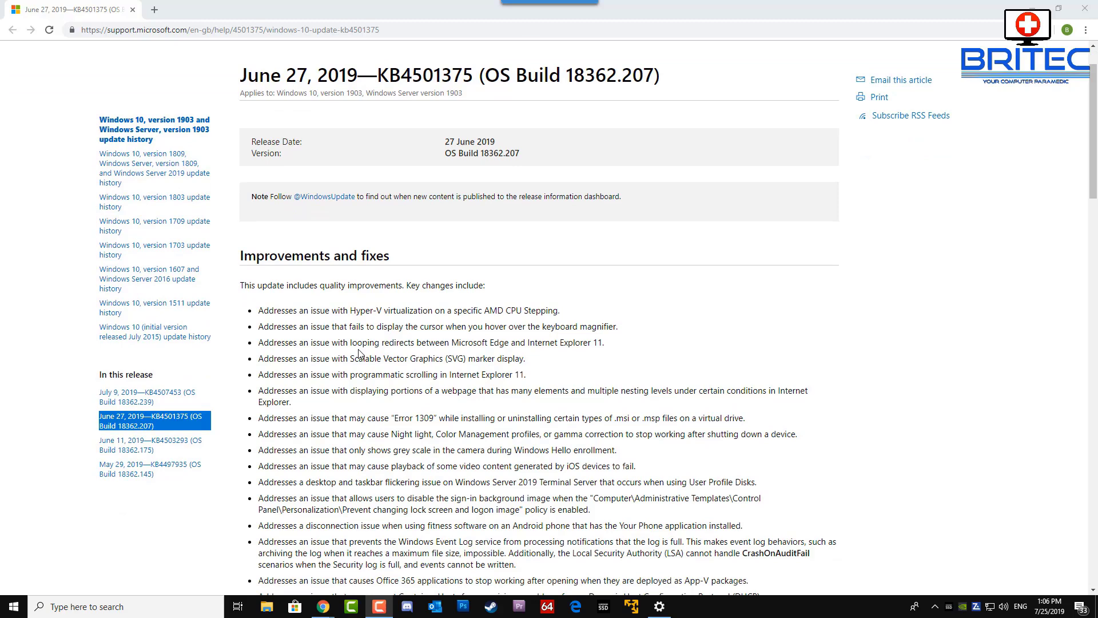
scroll(356, 354, "down", 3)
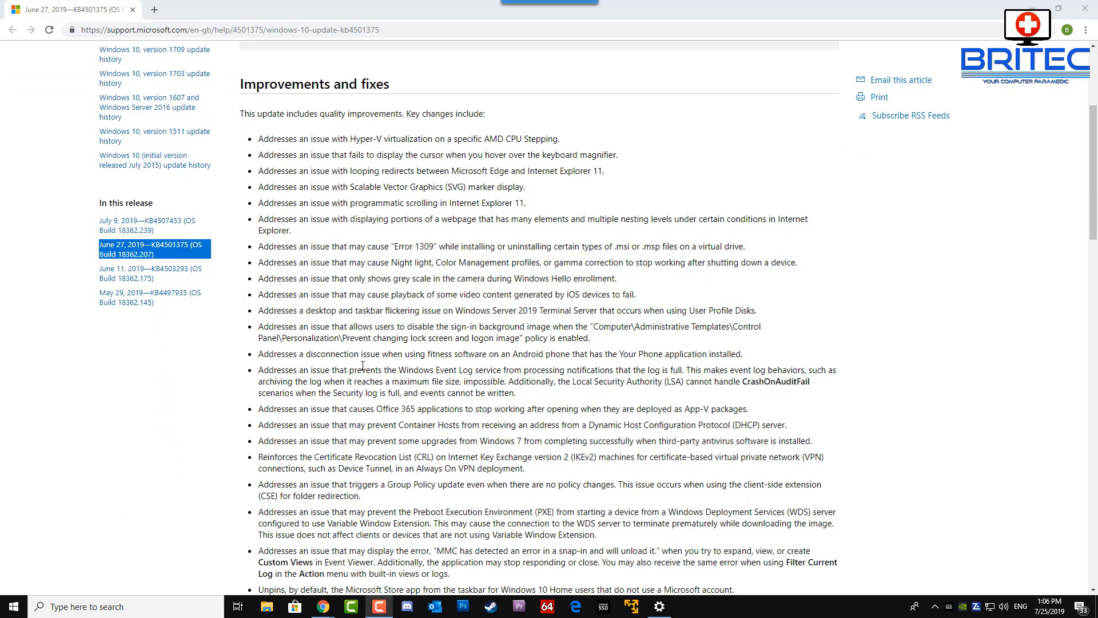
scroll(366, 365, "down", 4)
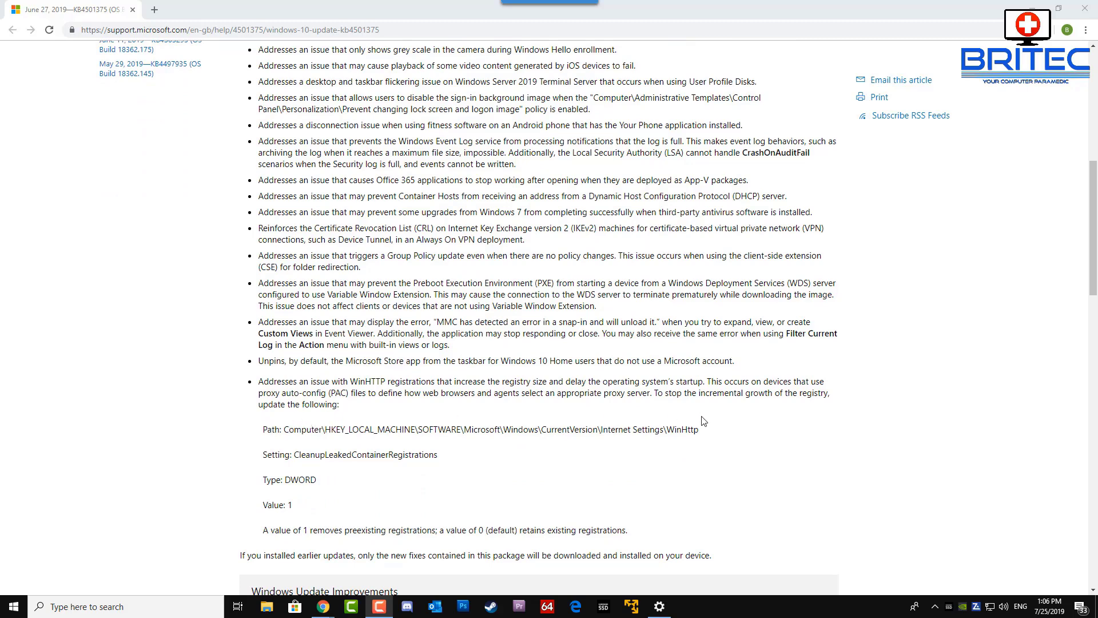
scroll(771, 421, "down", 4)
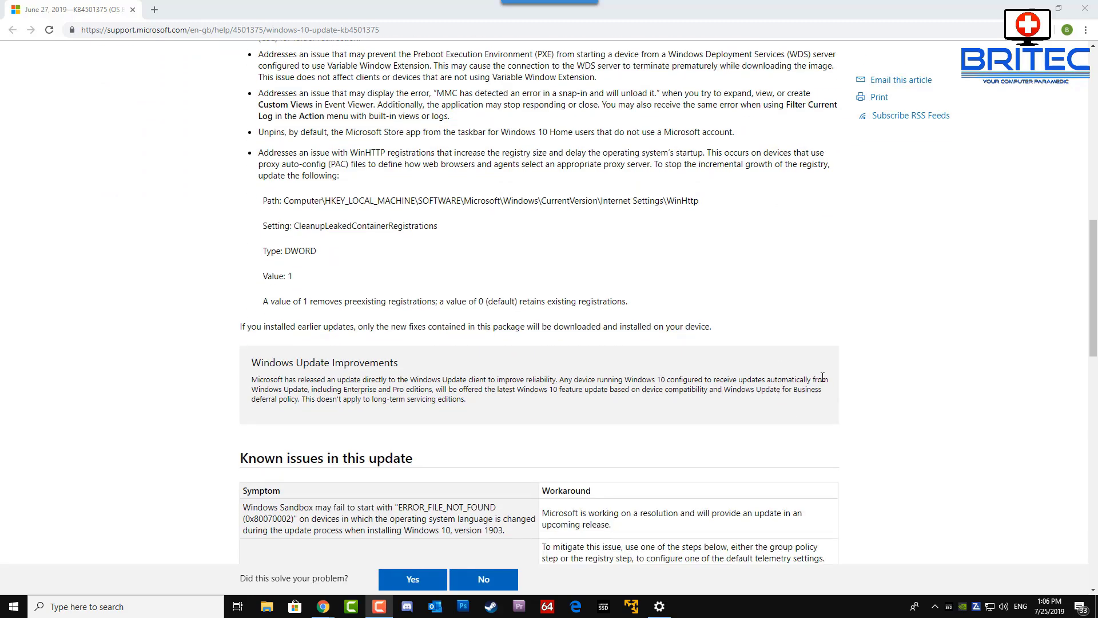
scroll(687, 426, "down", 2)
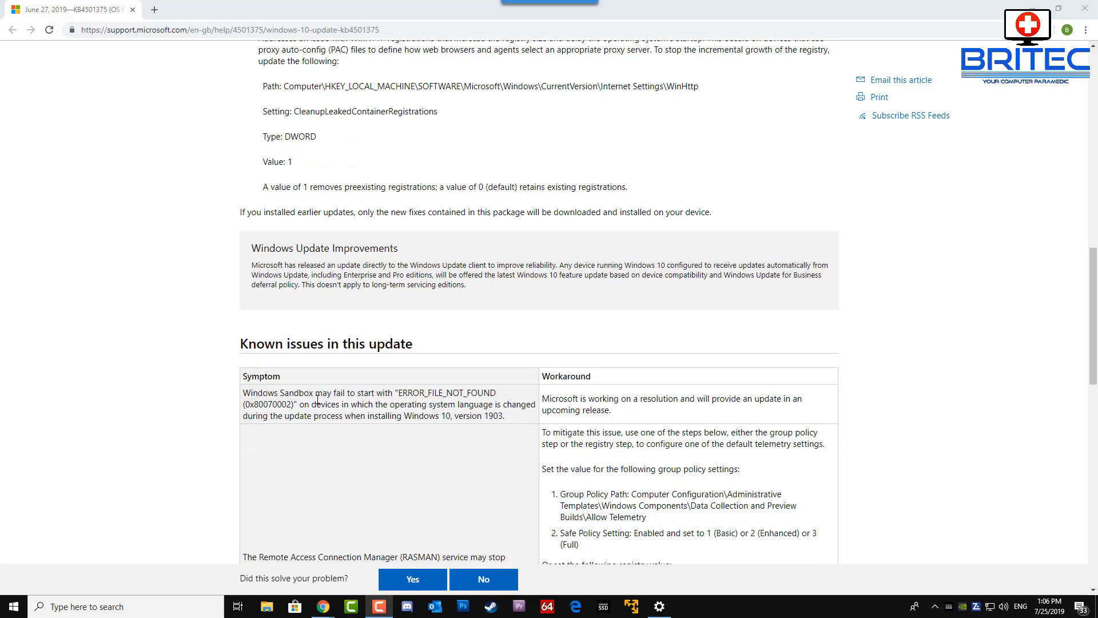
left_click_drag(244, 393, 532, 418)
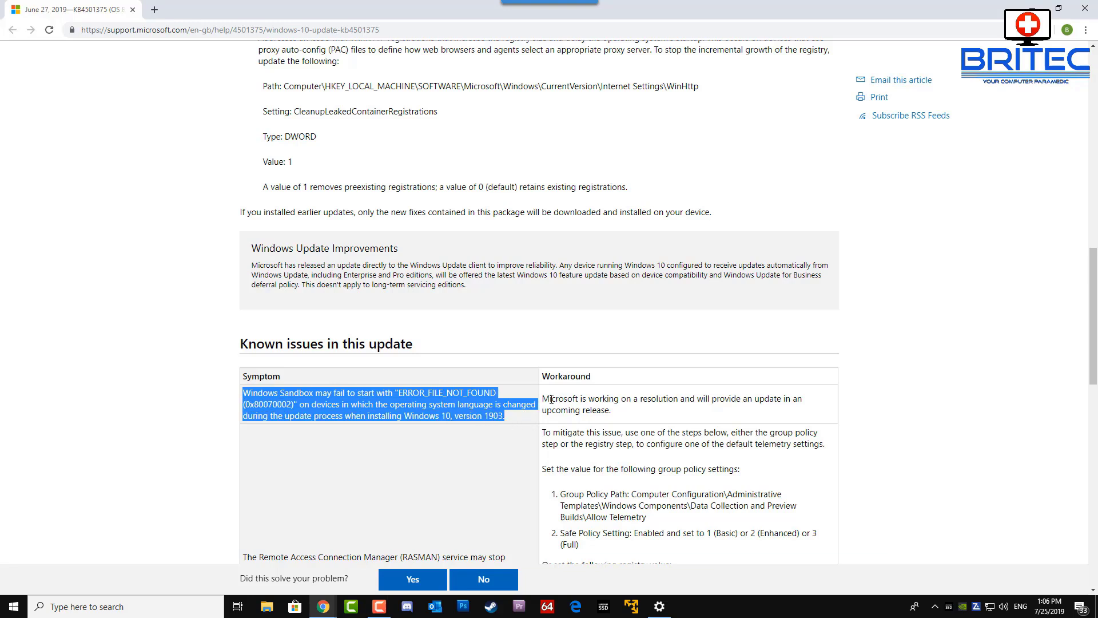
left_click_drag(543, 399, 806, 413)
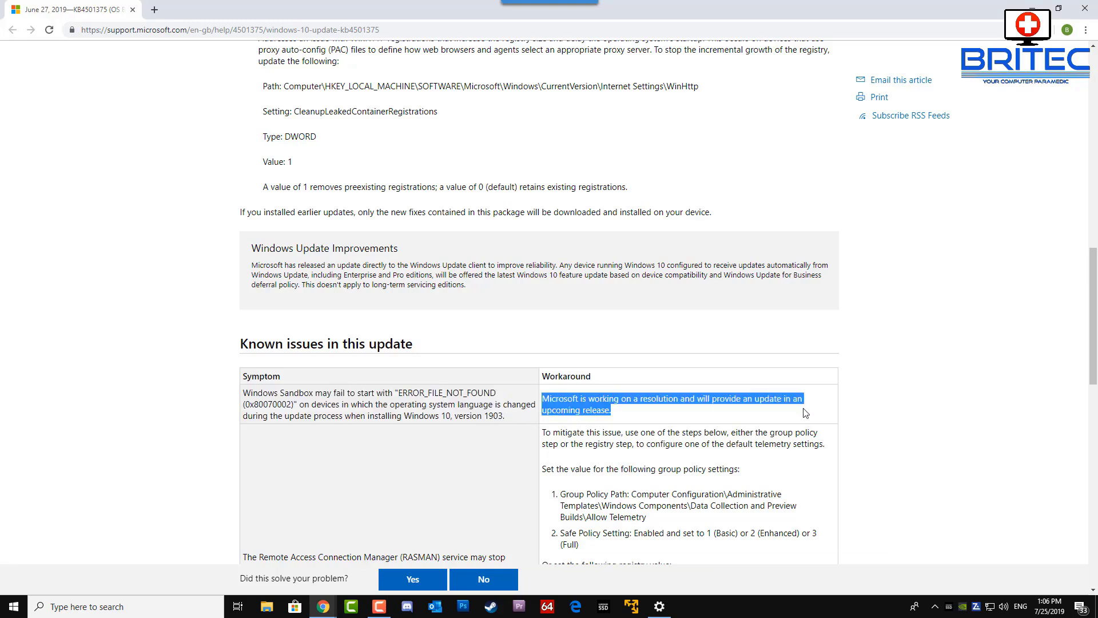
left_click(746, 433)
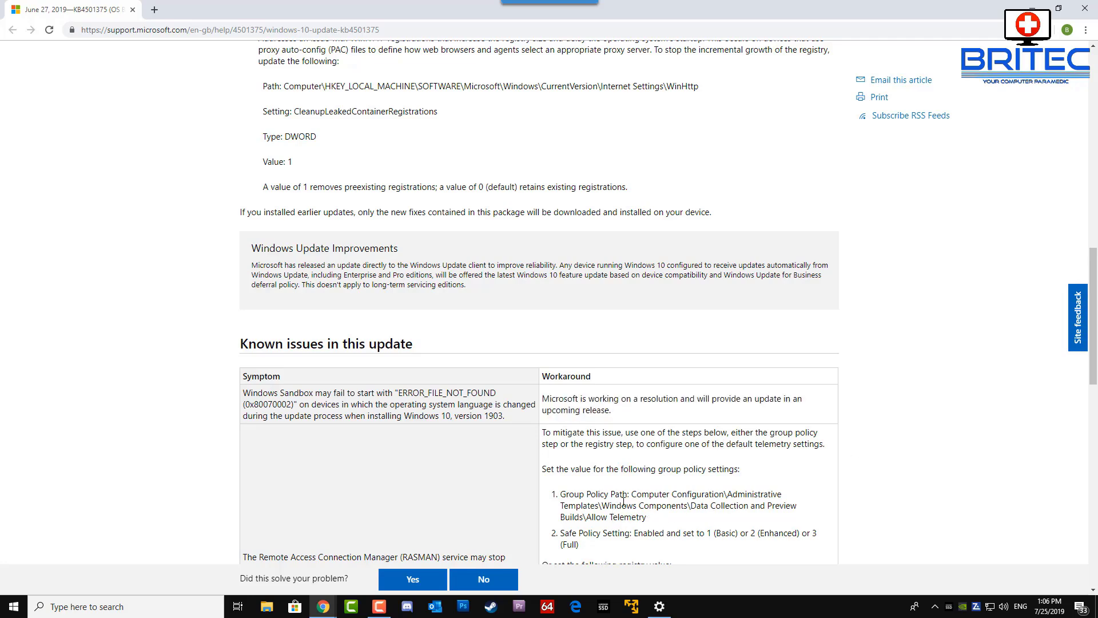
Step: Read the remaining KB4501375 known issues, then close Chrome
scroll(623, 501, "down", 1)
scroll(621, 498, "down", 7)
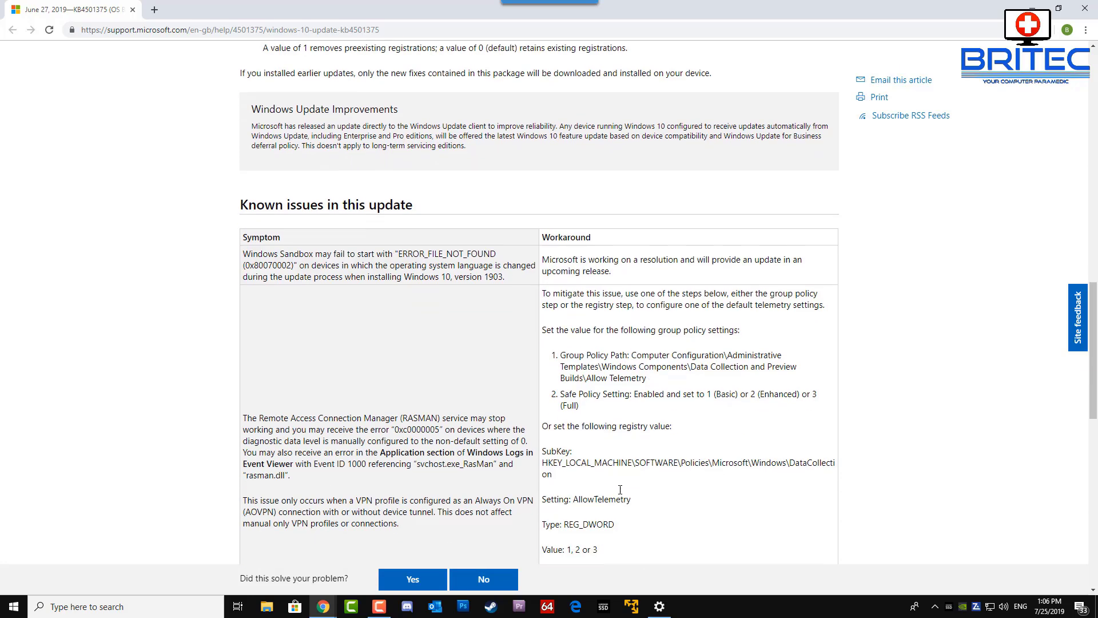
scroll(621, 493, "down", 3)
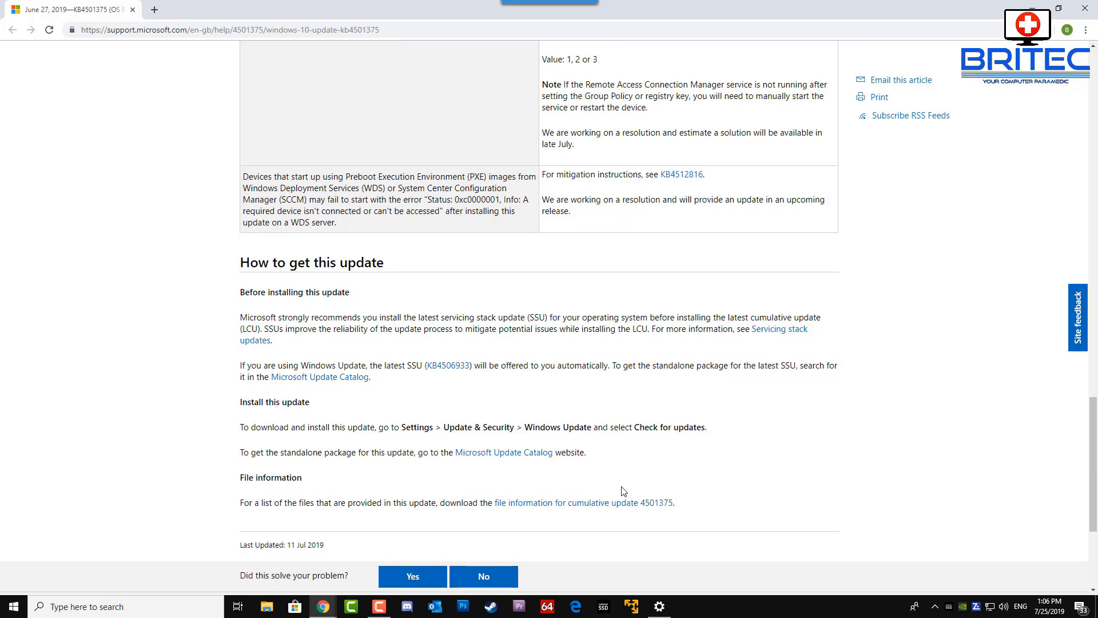
left_click(1084, 13)
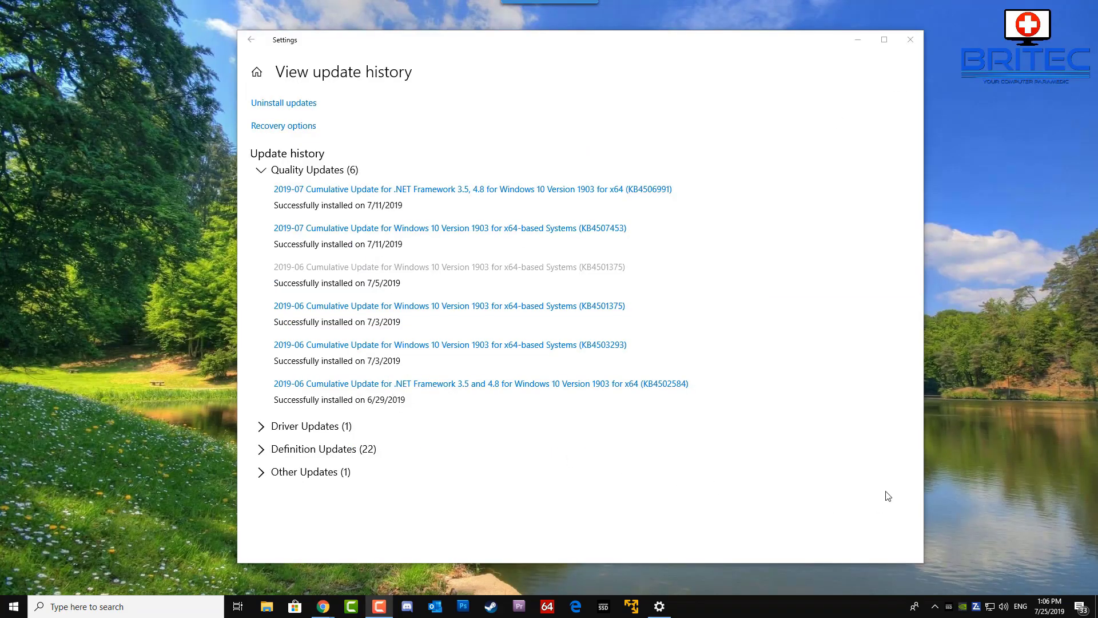
Step: Close the update history and launch Command Prompt as administrator from a 'cmd' search
left_click(910, 40)
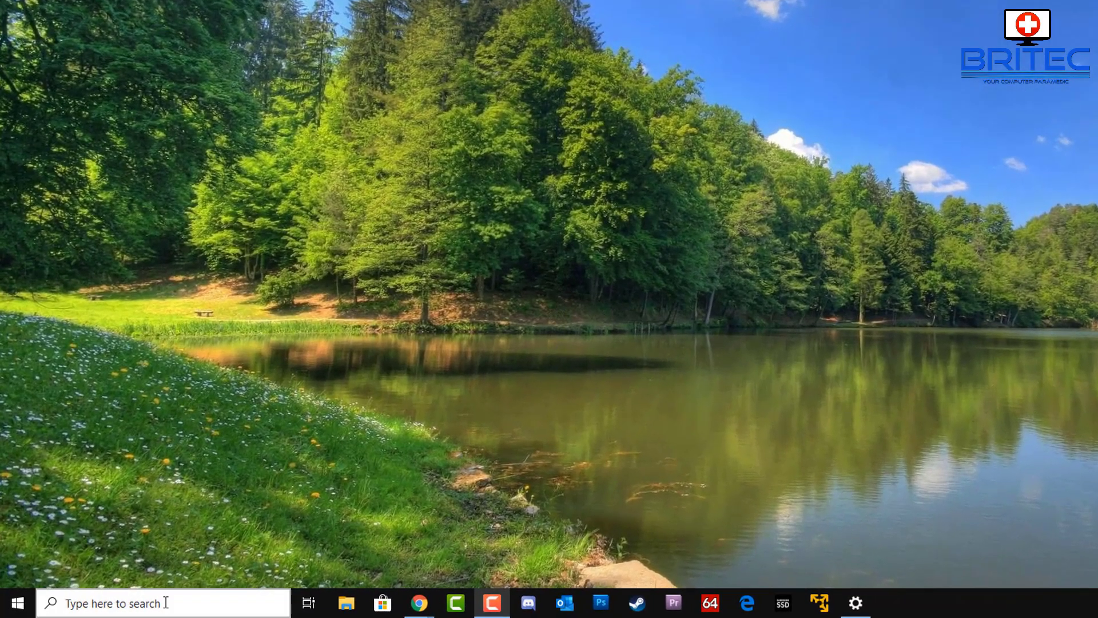
left_click(165, 602)
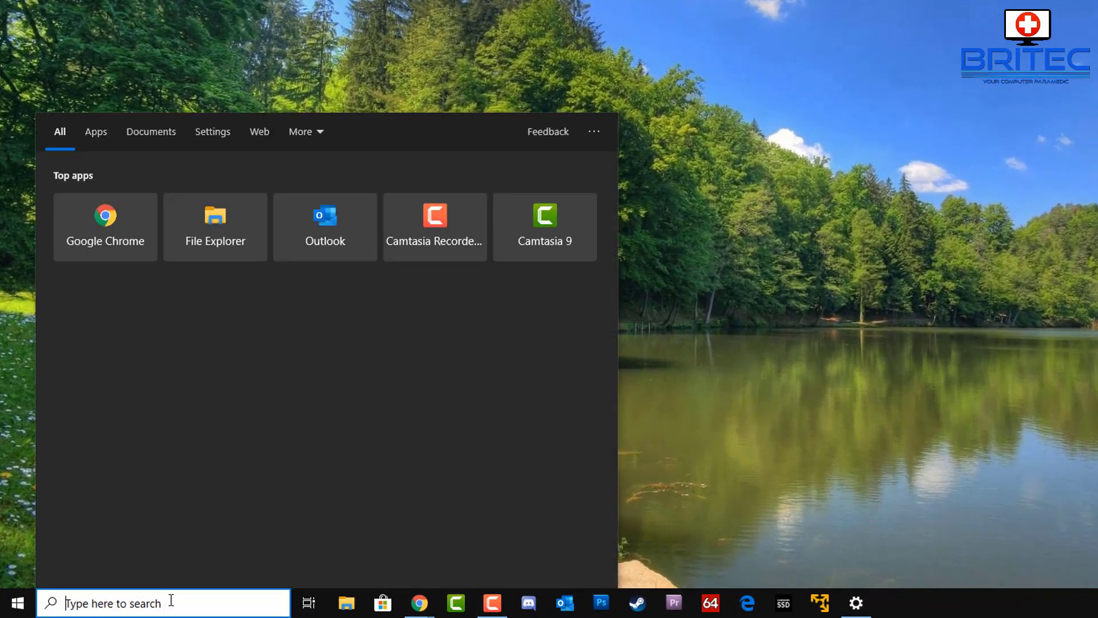
type("cmd")
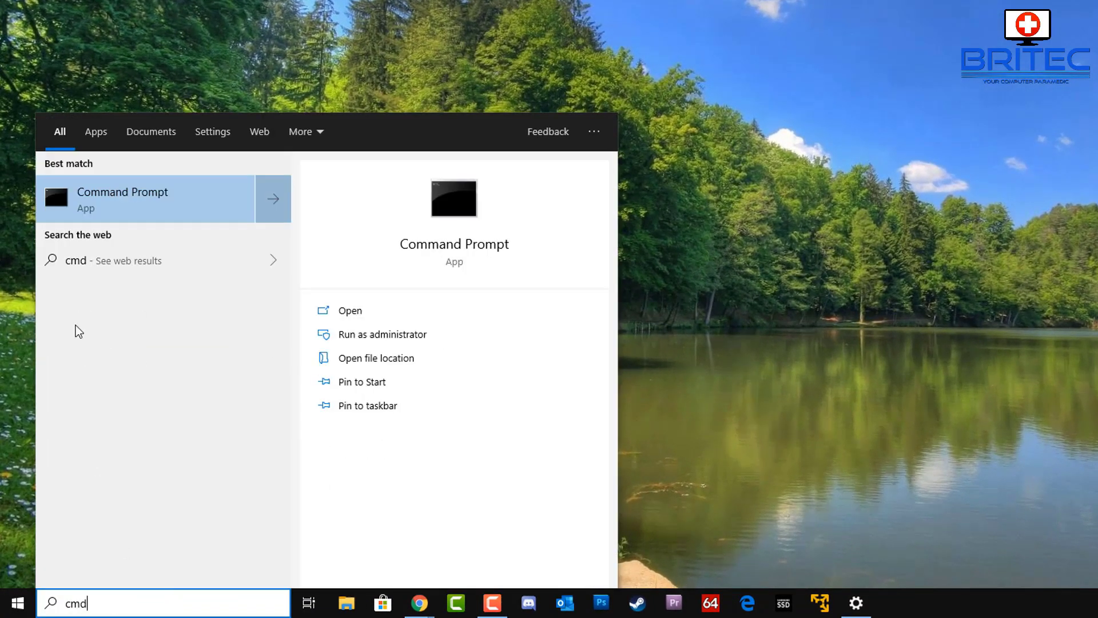
right_click(162, 200)
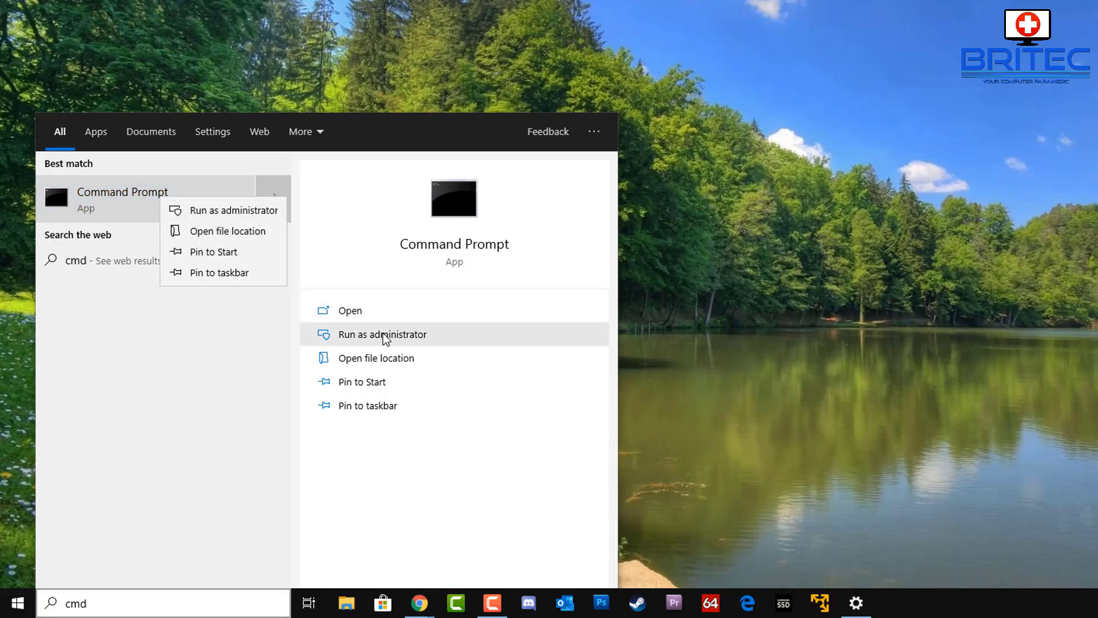
left_click(237, 210)
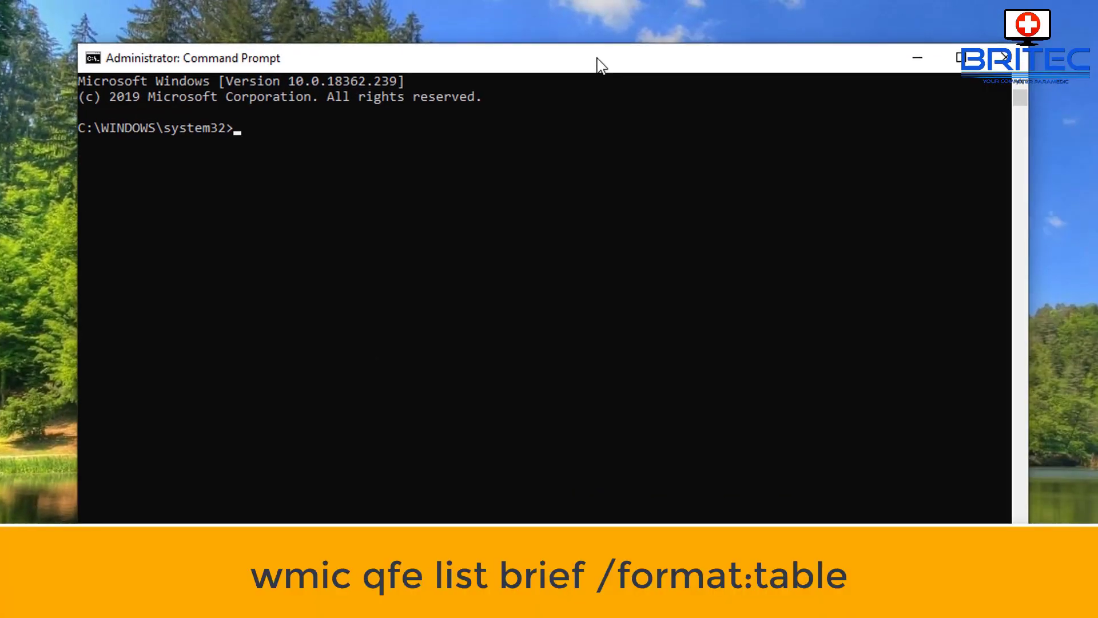
Step: Run 'wmic qfe list brief /format:table' to list the nine installed hotfixes with install dates
left_click(311, 318)
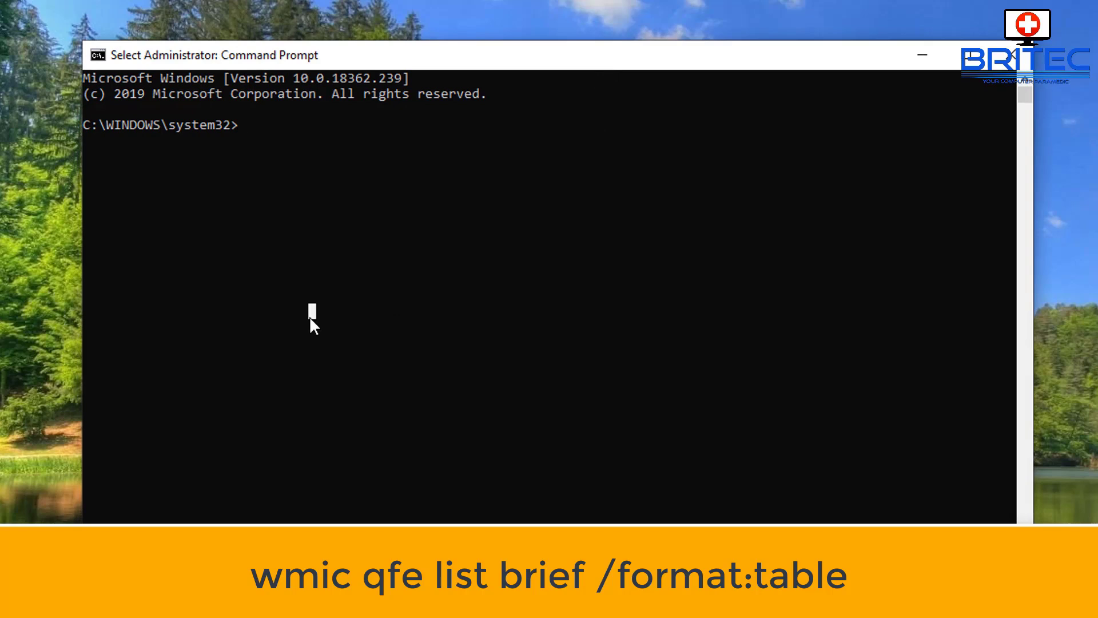
type("wmi")
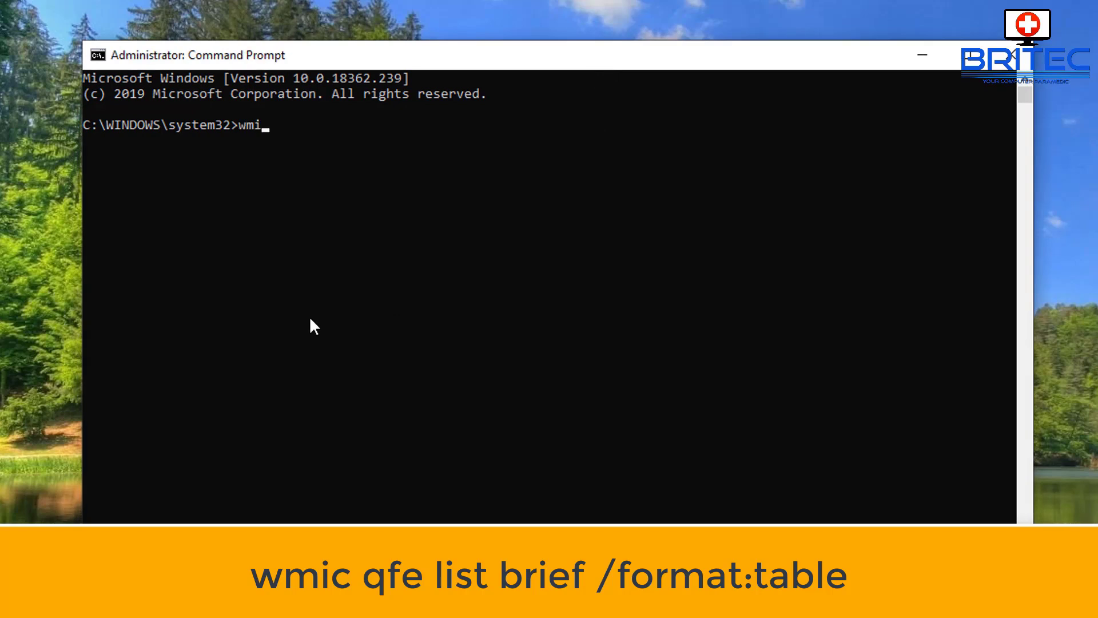
type("c qfe list brief /format:table")
key("Return")
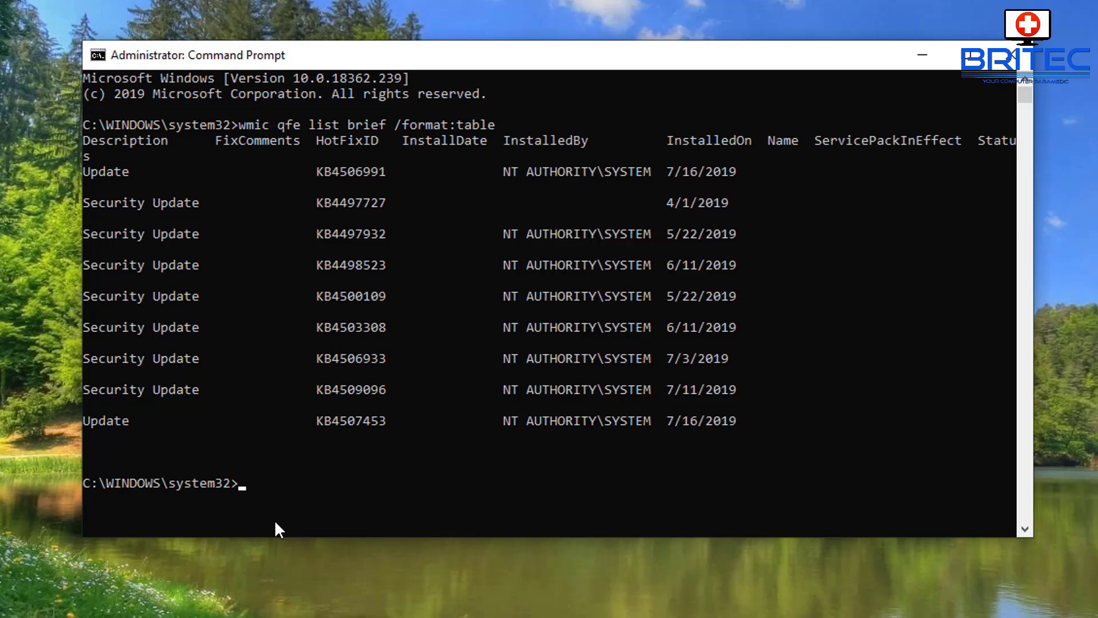
Step: Run 'wusa /uninstall /kb:4497932' without the /quiet and /warnrestart switches
type("wusa /uninstall /kb:44")
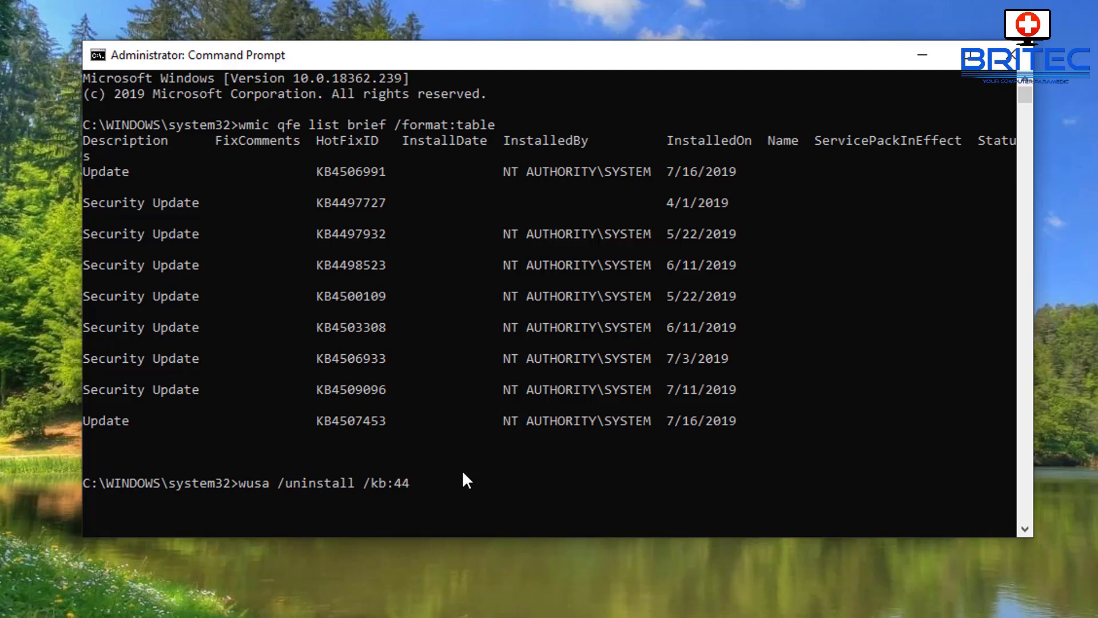
type("97")
type("/warnrestart")
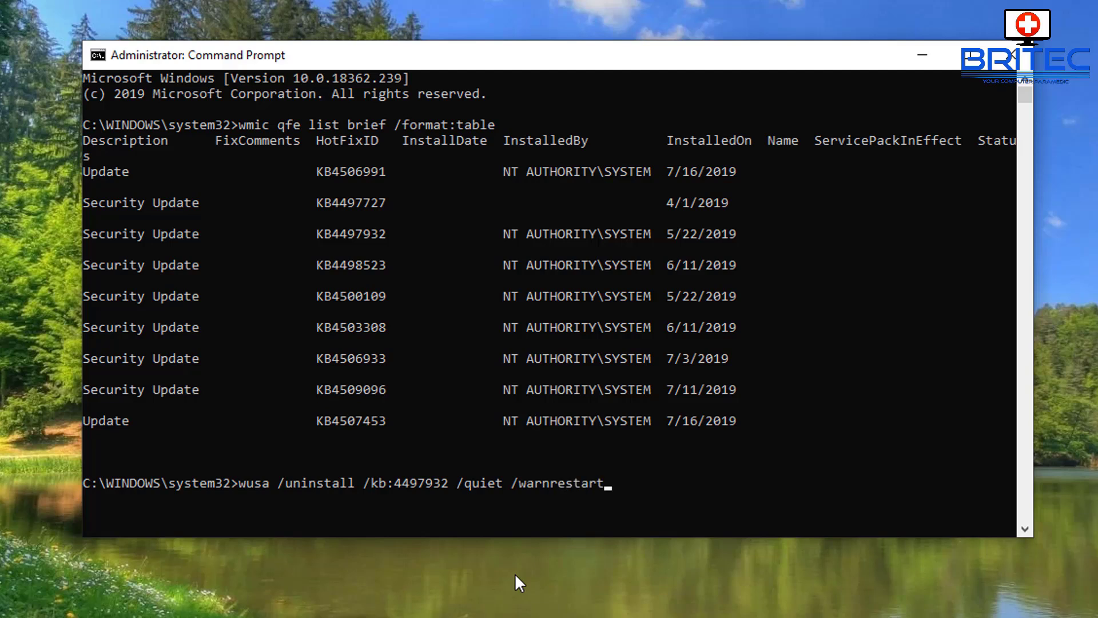
type(":30")
key("BackSpace")
key("BackSpace")
key("BackSpace")
key("BackSpace")
key("BackSpace")
key("BackSpace")
key("BackSpace")
key("BackSpace")
key("BackSpace")
key("BackSpace")
key("BackSpace")
key("BackSpace")
key("BackSpace")
key("BackSpace")
key("BackSpace")
key("BackSpace")
key("BackSpace")
key("BackSpace")
key("BackSpace")
key("BackSpace")
key("BackSpace")
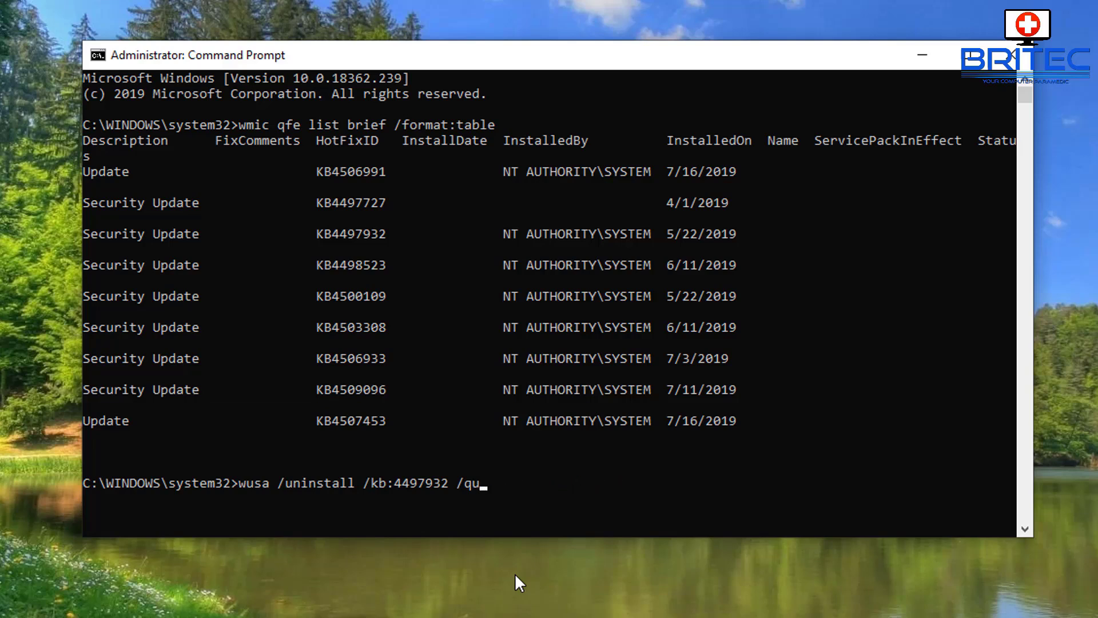
key("BackSpace")
key("Return")
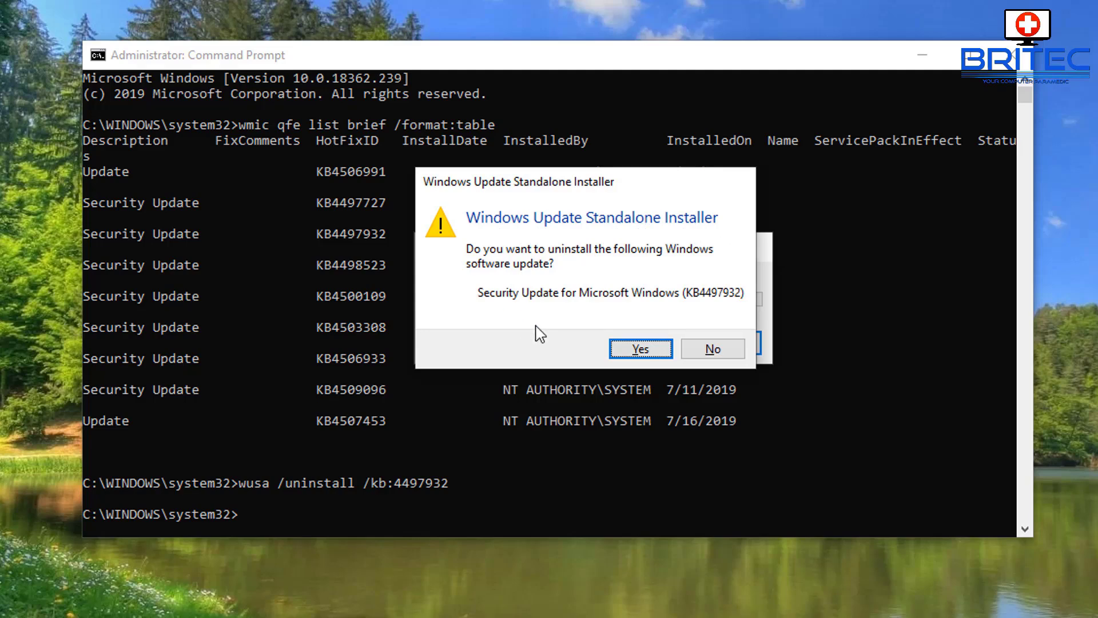
Step: Decline removing KB4497932 and dismiss the cancelled-operation error
left_click(712, 348)
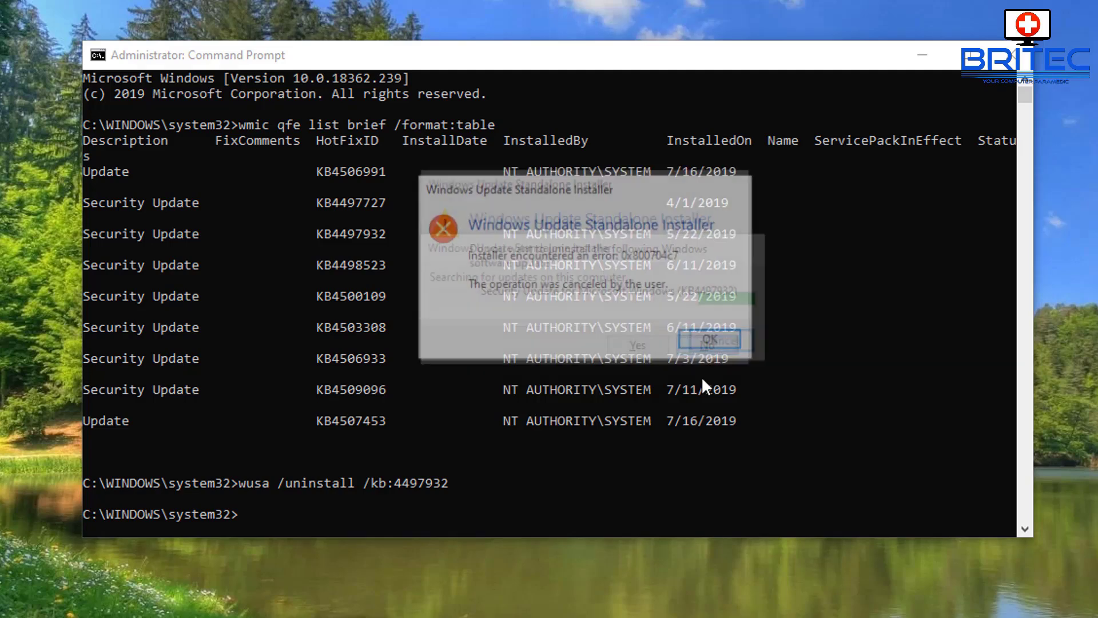
key("Return")
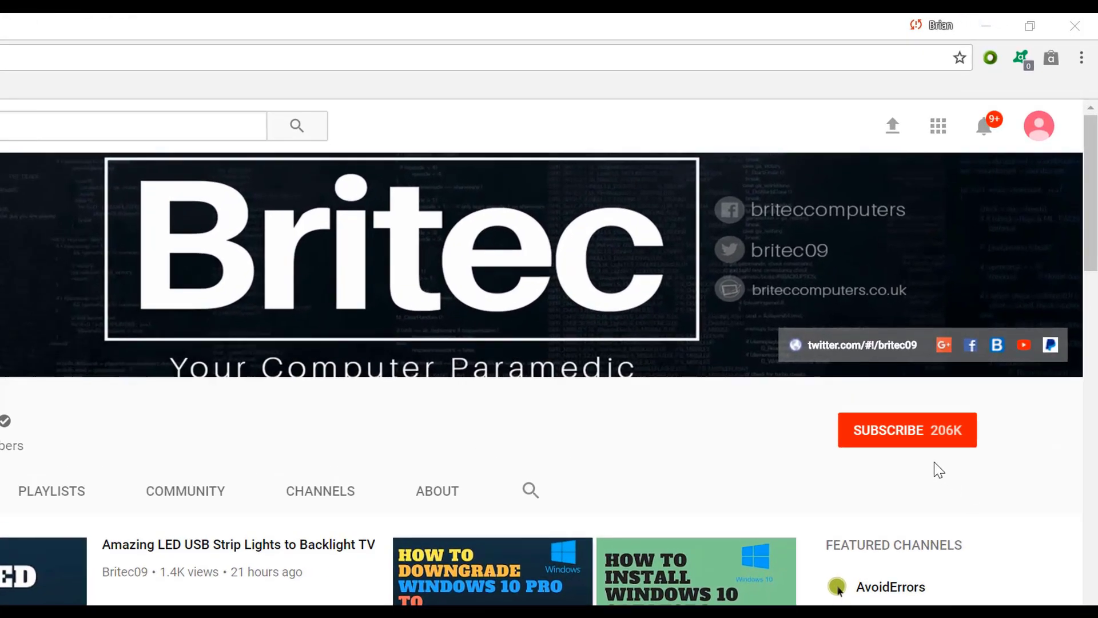
Step: Hit SUBSCRIBE on the Britec YouTube channel page, bringing it to 206K subscribers
left_click(919, 443)
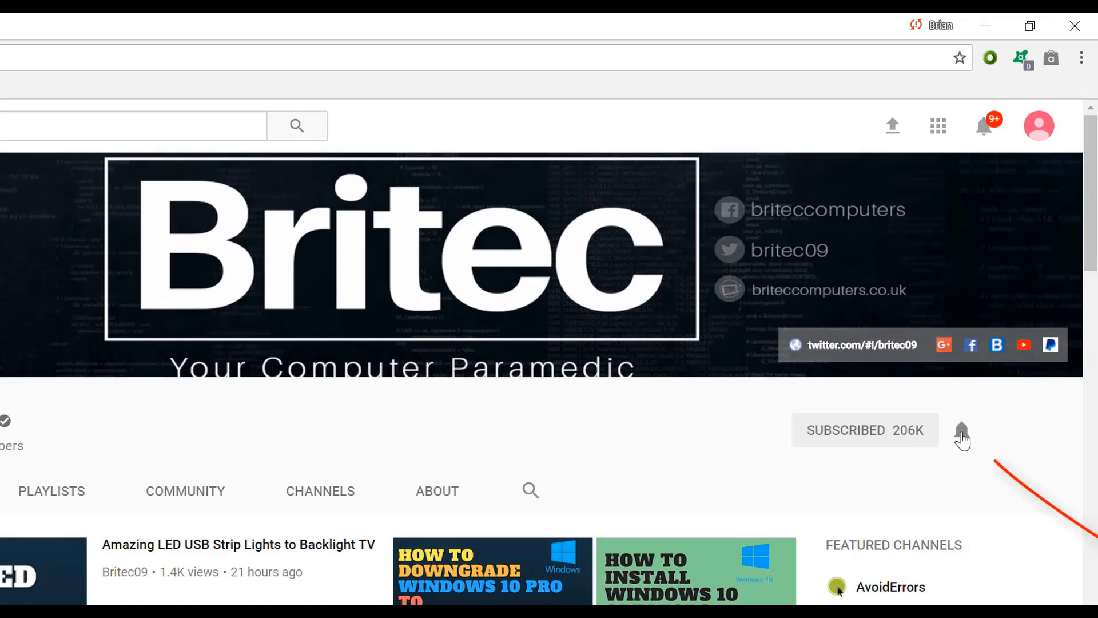